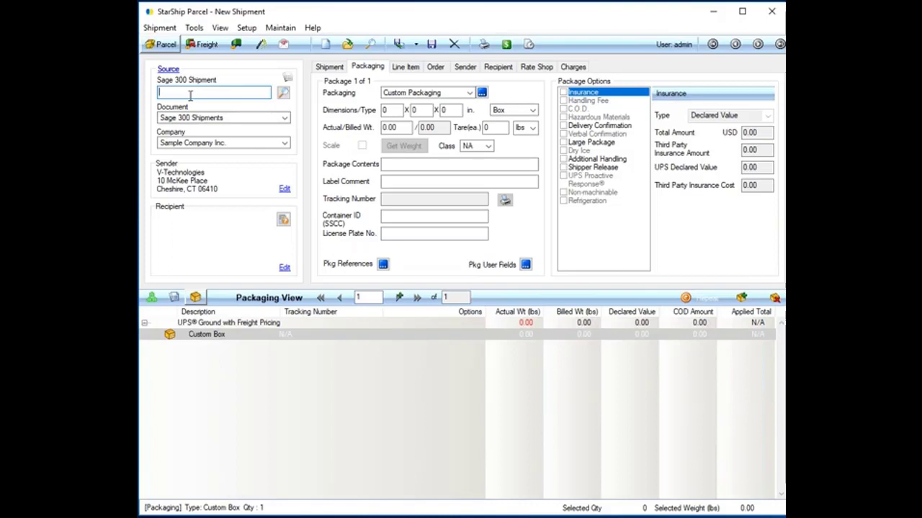
Keep Sage 300 Shipments as the source document type and open the shipment search for Sample Company Inc
{"action": "left_click", "coordinate": [226, 119]}
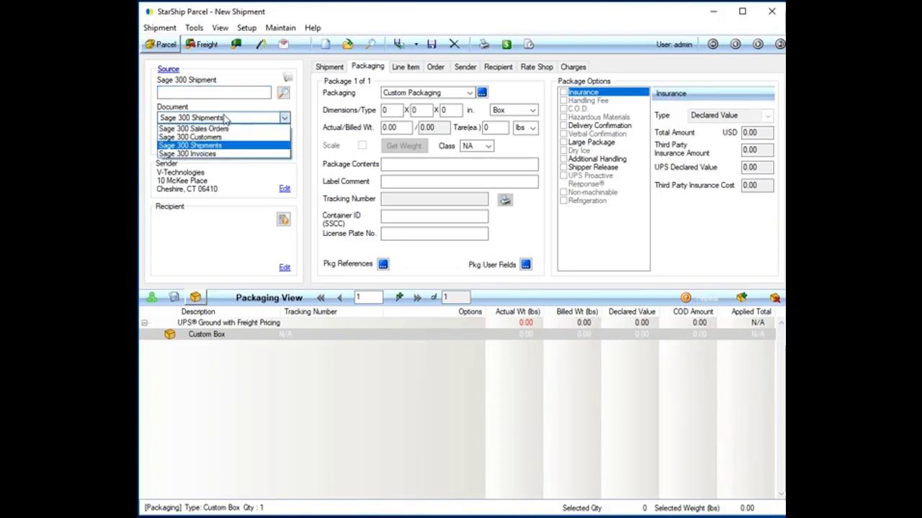
{"action": "left_click", "coordinate": [229, 147]}
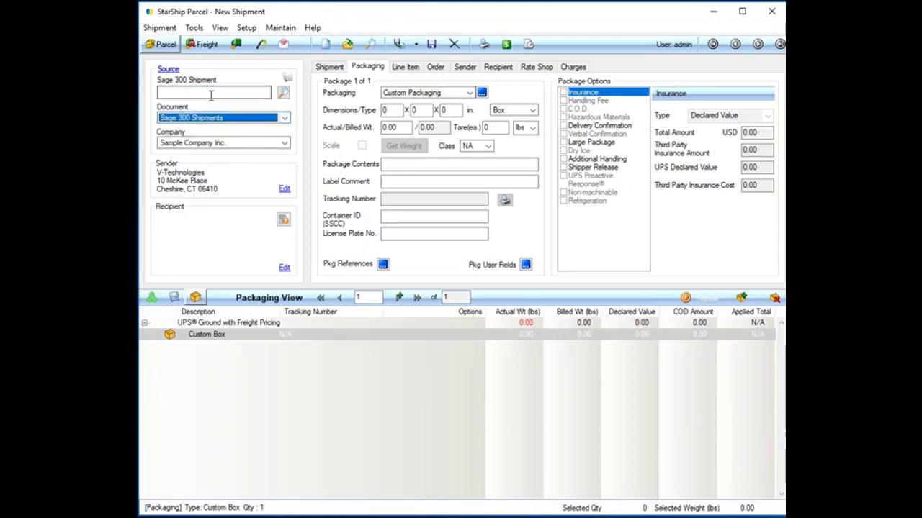
{"action": "left_click", "coordinate": [213, 94]}
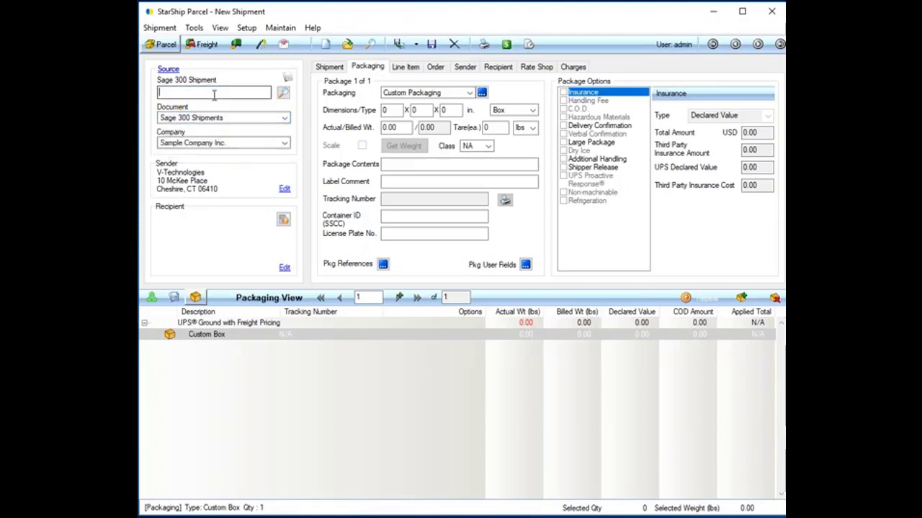
{"action": "left_click", "coordinate": [283, 95]}
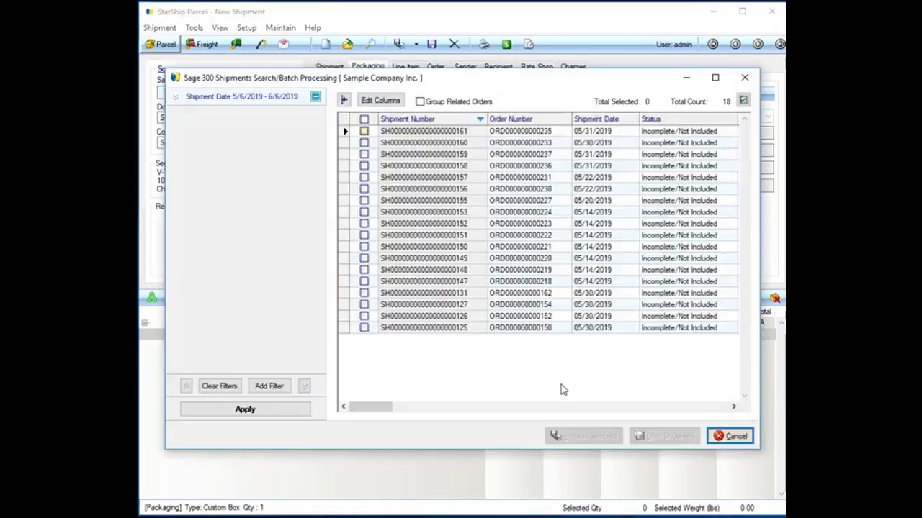
{"action": "left_click_drag", "start_coordinate": [462, 80], "coordinate": [596, 26]}
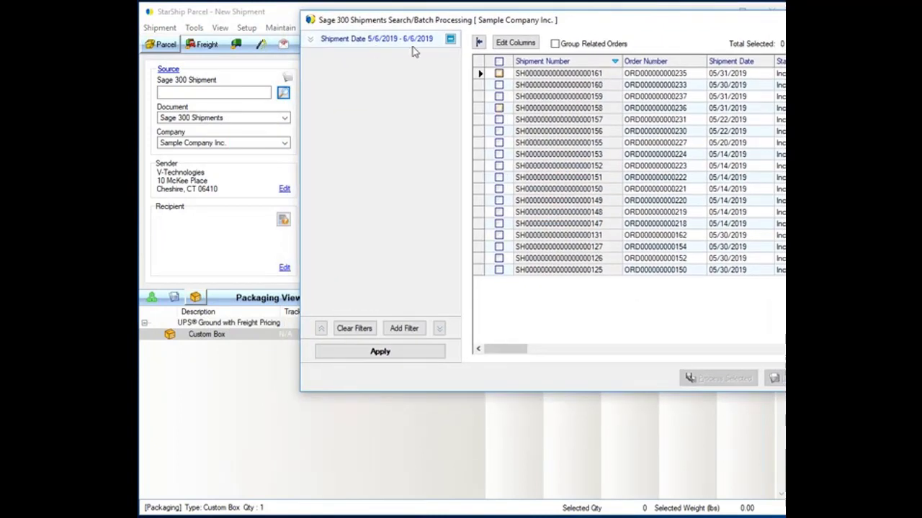
Load the second shipment in the search list, dated 05/30/2019, into the new shipment
{"action": "left_click", "coordinate": [498, 62]}
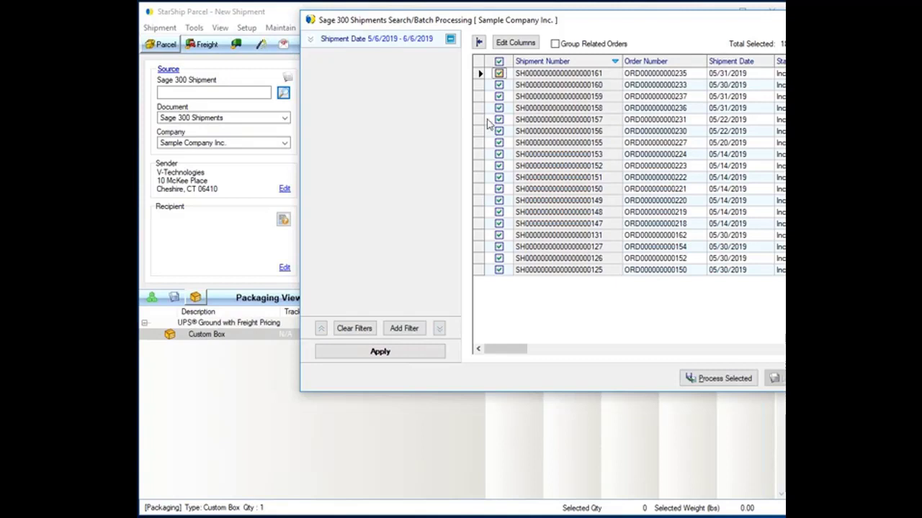
{"action": "left_click", "coordinate": [498, 62]}
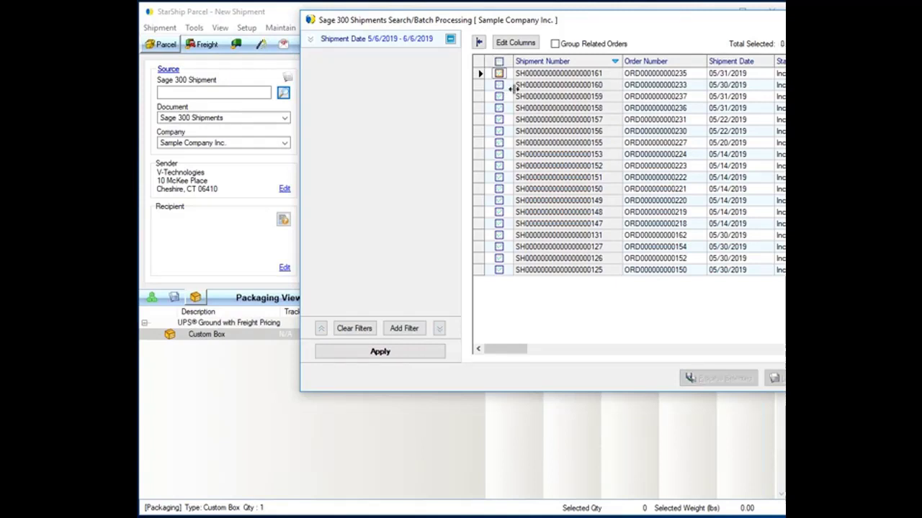
{"action": "left_click", "coordinate": [543, 87]}
{"action": "double_click", "coordinate": [543, 87]}
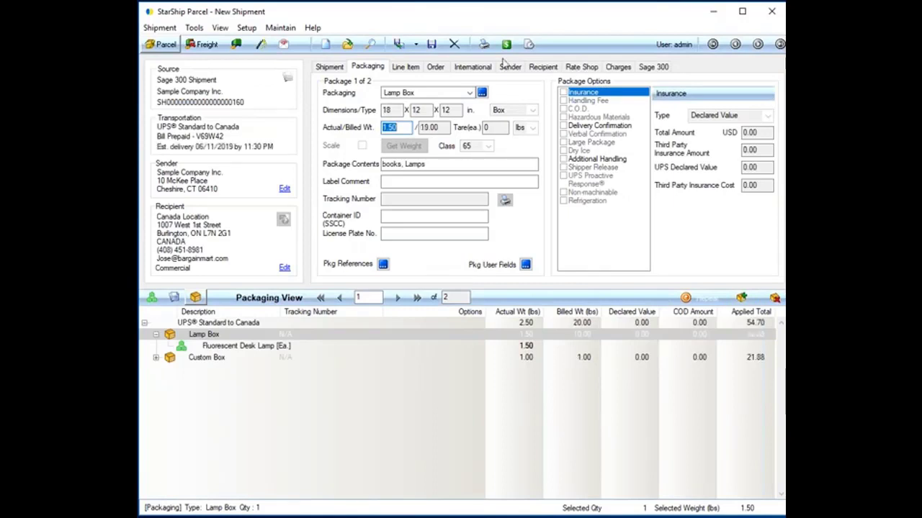
Review the shipment's billing choices, leaving Prepaid selected, and check the Quantum View Notify notification details
{"action": "left_click", "coordinate": [328, 67]}
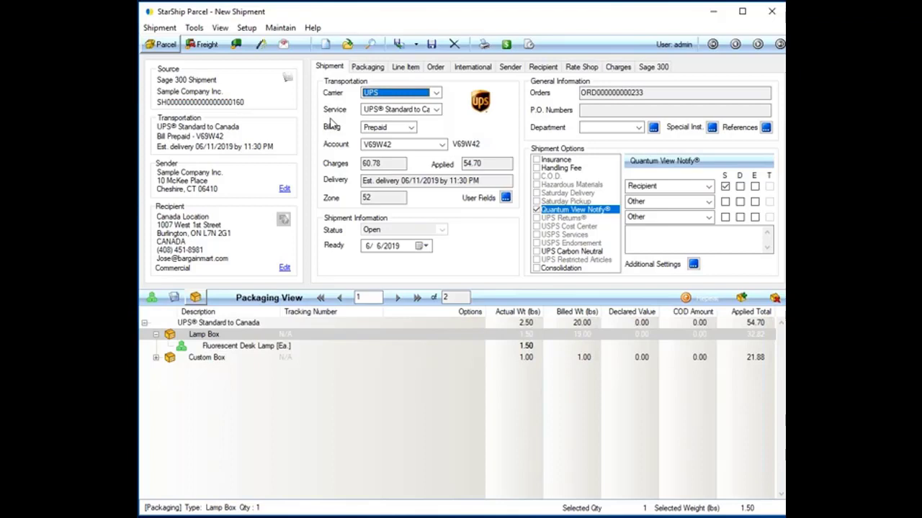
{"action": "left_click", "coordinate": [410, 127]}
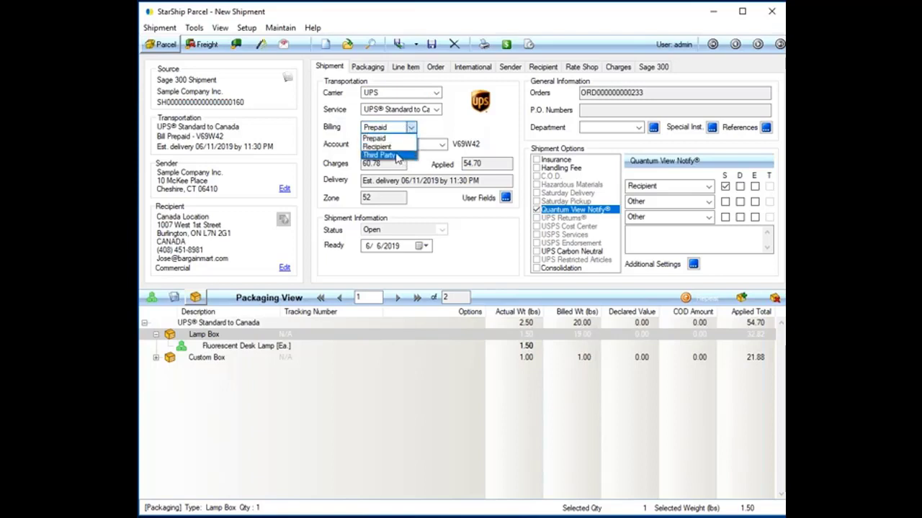
{"action": "left_click", "coordinate": [375, 137]}
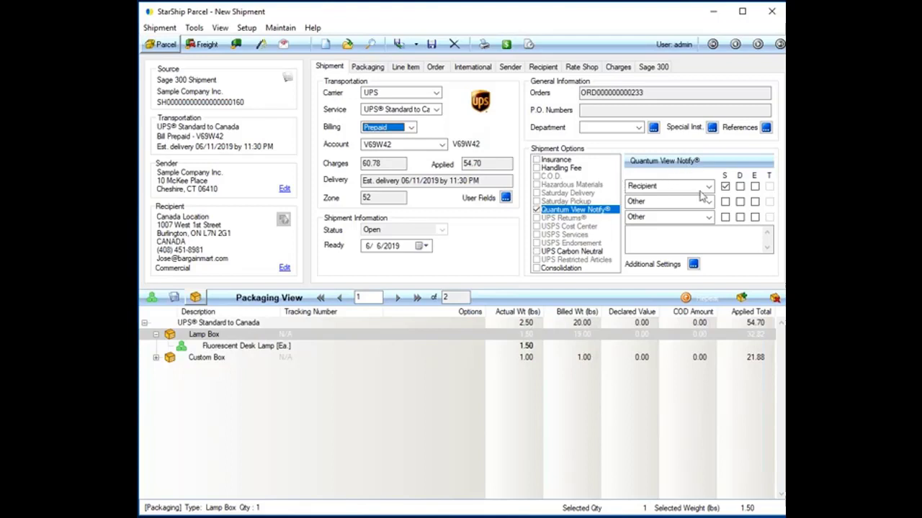
{"action": "left_click", "coordinate": [693, 264]}
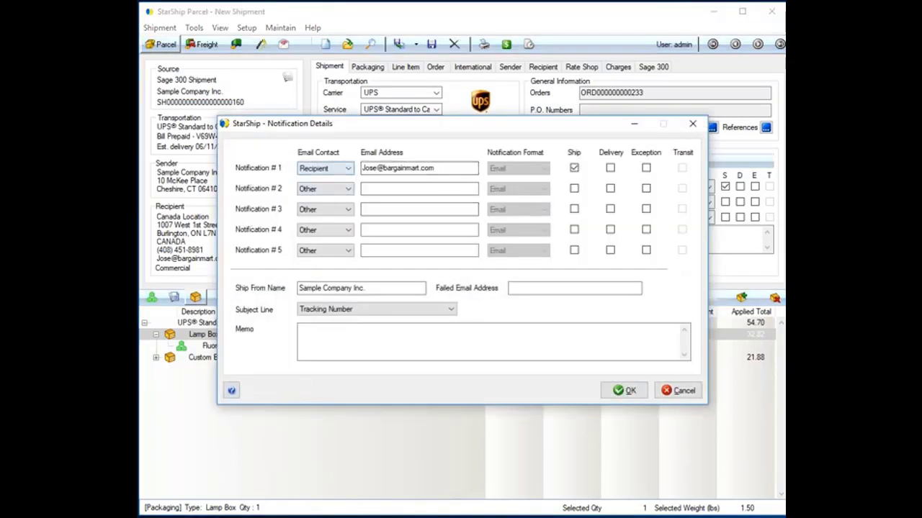
{"action": "left_click", "coordinate": [679, 390]}
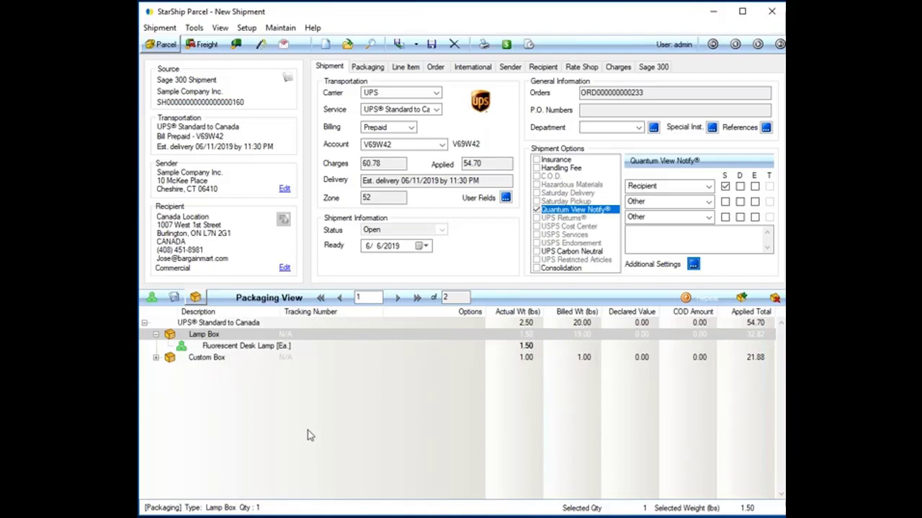
Move the 13W Mini Fluorescent Bulb from the Custom Box into the Lamp Box and delete the emptied Custom Box
{"action": "right_click", "coordinate": [291, 329]}
{"action": "left_click", "coordinate": [320, 336]}
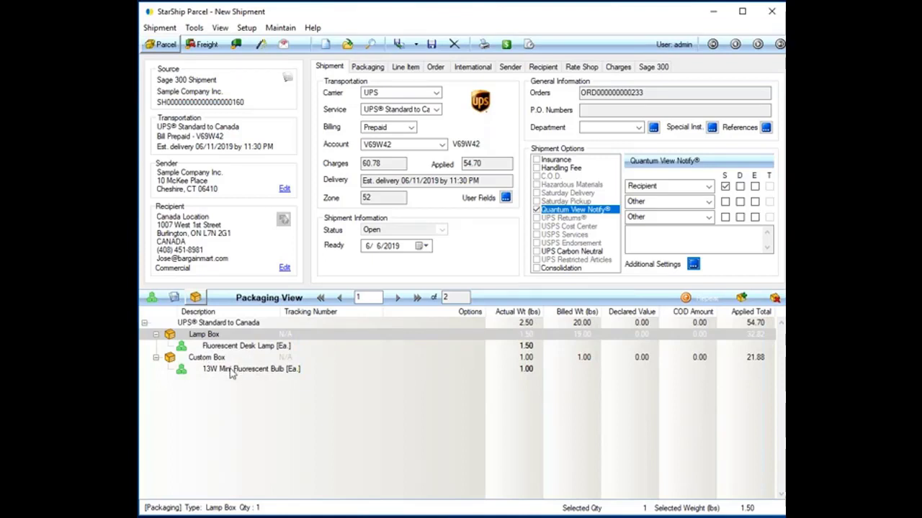
{"action": "left_click_drag", "start_coordinate": [231, 372], "coordinate": [216, 345]}
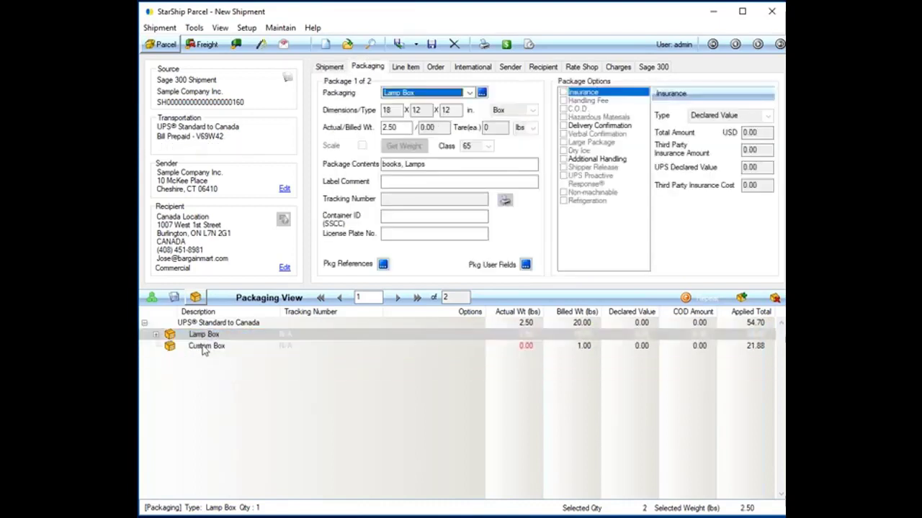
{"action": "left_click", "coordinate": [207, 348]}
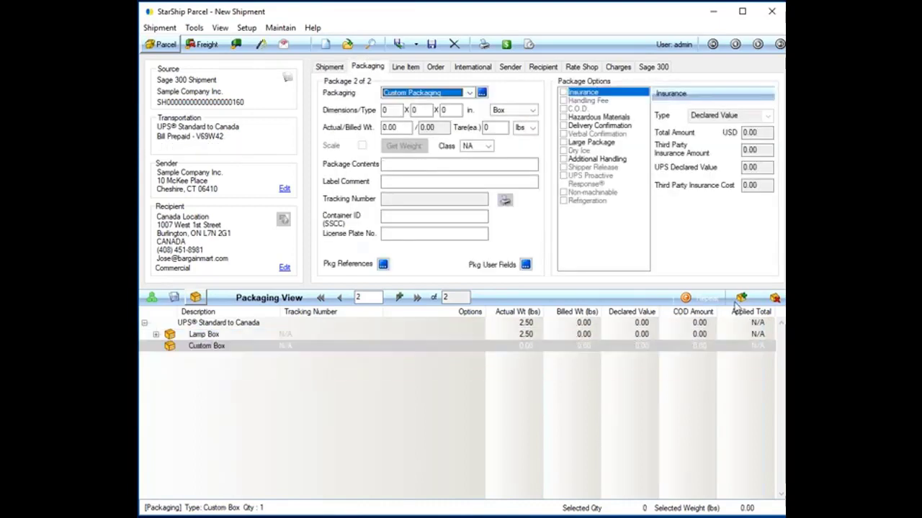
{"action": "left_click", "coordinate": [775, 298]}
{"action": "left_click", "coordinate": [613, 349]}
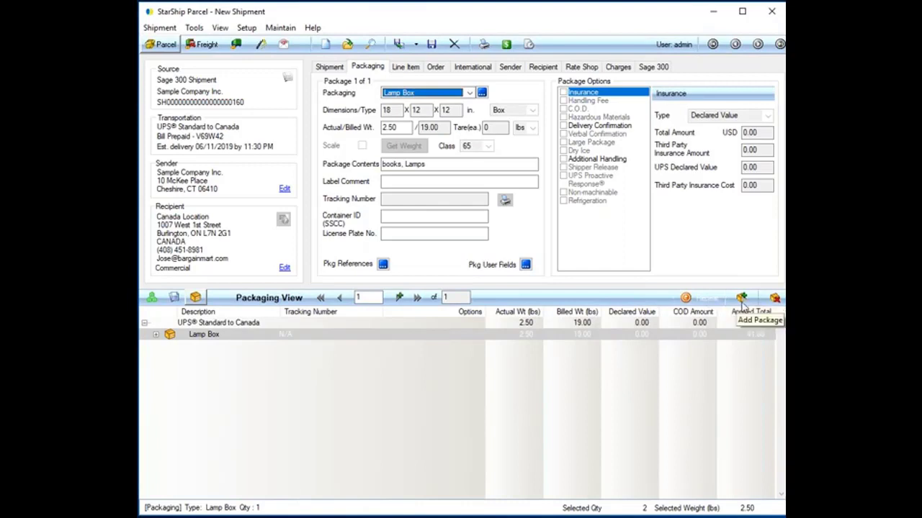
Examine the repeat-package options and the Lamp Box's available packaging types, dimensions and billed weight
{"action": "left_click", "coordinate": [693, 299]}
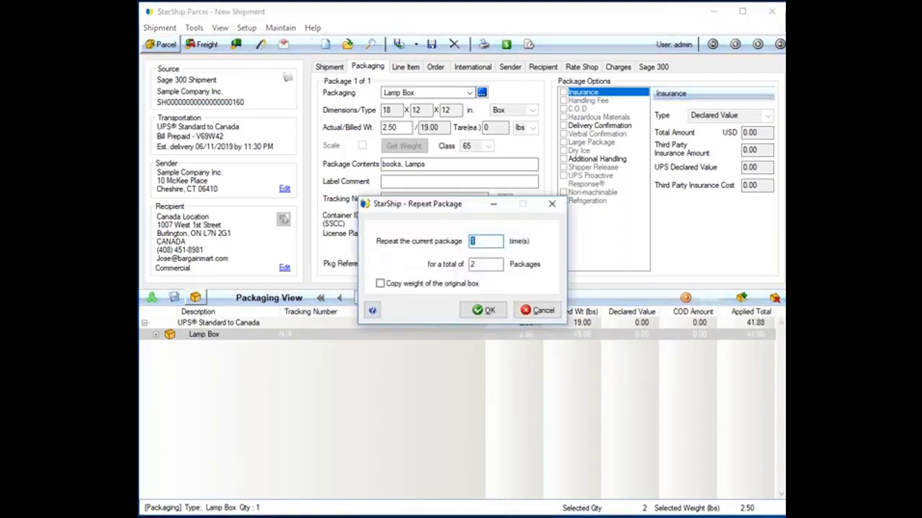
{"action": "left_click", "coordinate": [534, 311]}
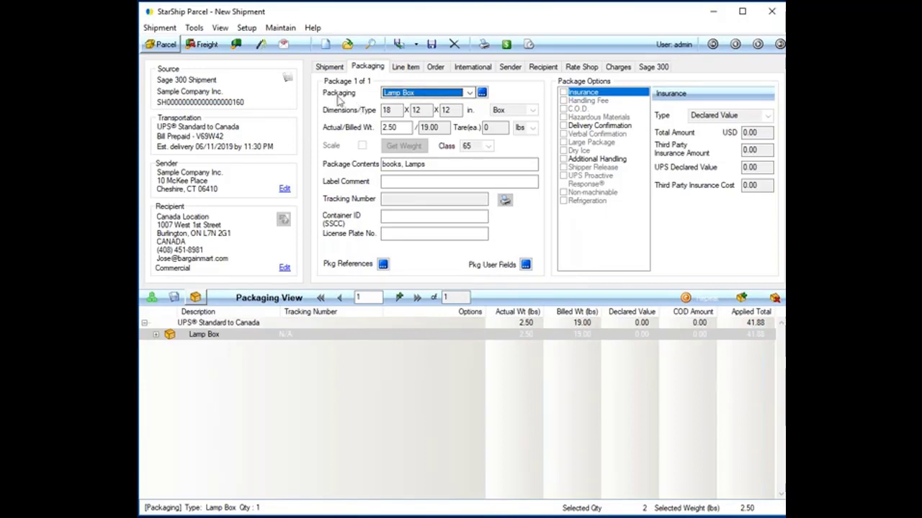
{"action": "left_click", "coordinate": [468, 94]}
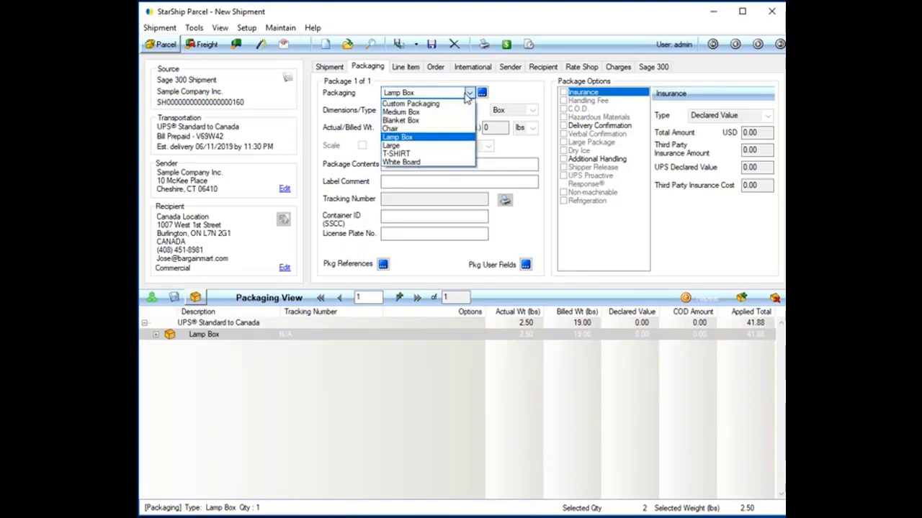
{"action": "left_click", "coordinate": [346, 93]}
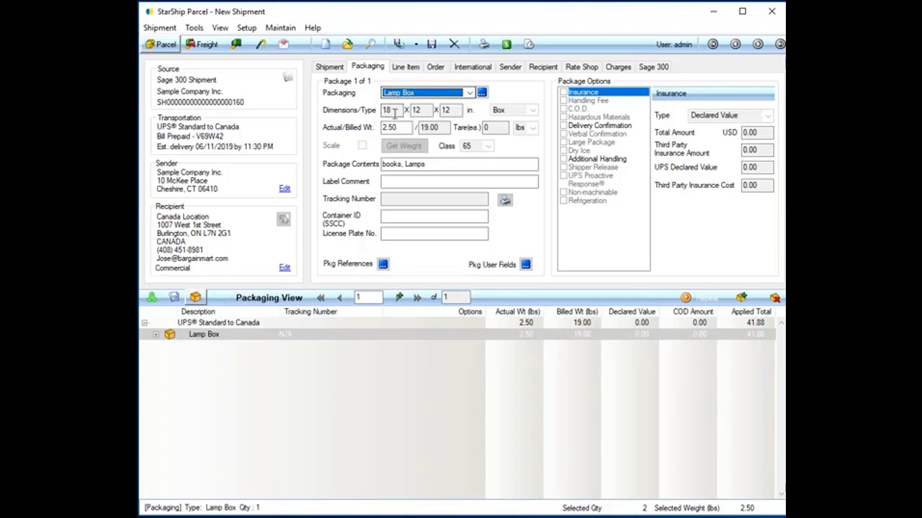
{"action": "left_click", "coordinate": [396, 110]}
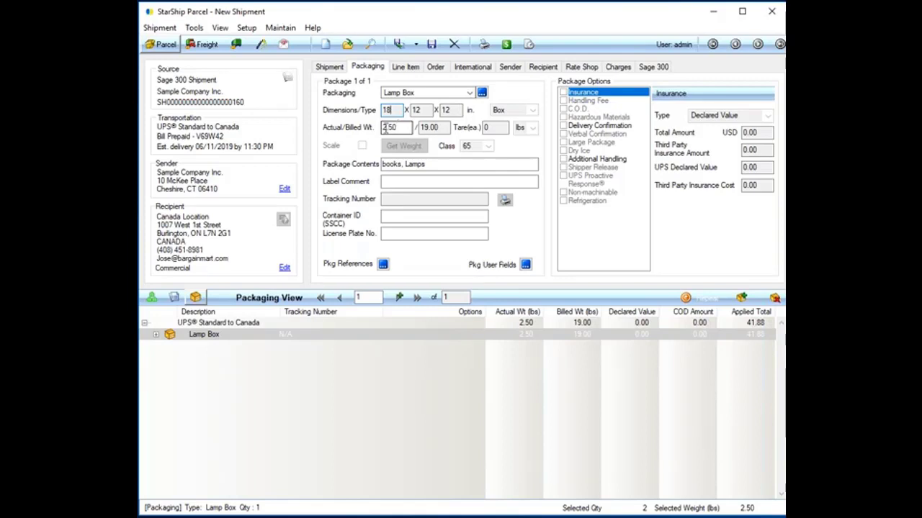
{"action": "left_click_drag", "start_coordinate": [438, 127], "coordinate": [415, 127]}
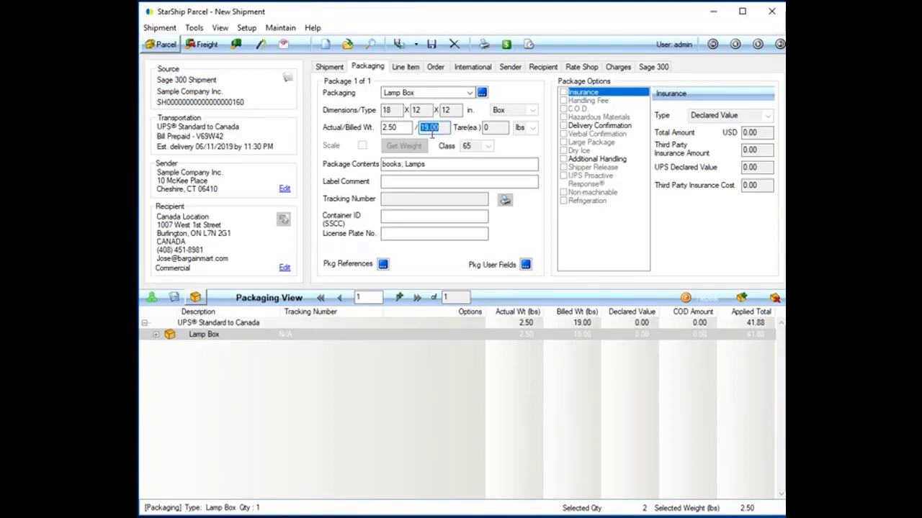
Review the Fluorescent Desk Lamp's line item and commodity information, including the Schedule B code lookup
{"action": "right_click", "coordinate": [167, 333]}
{"action": "left_click", "coordinate": [191, 346]}
{"action": "left_click", "coordinate": [216, 347]}
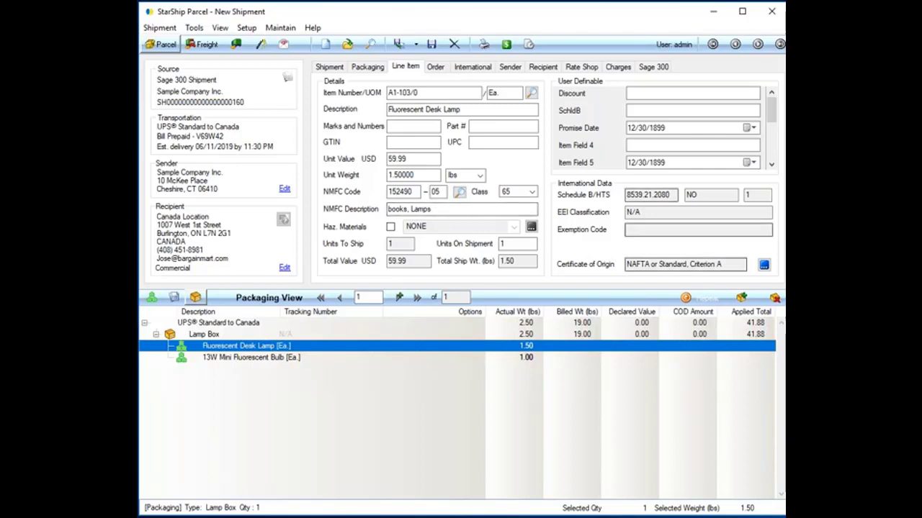
{"action": "left_click", "coordinate": [764, 266]}
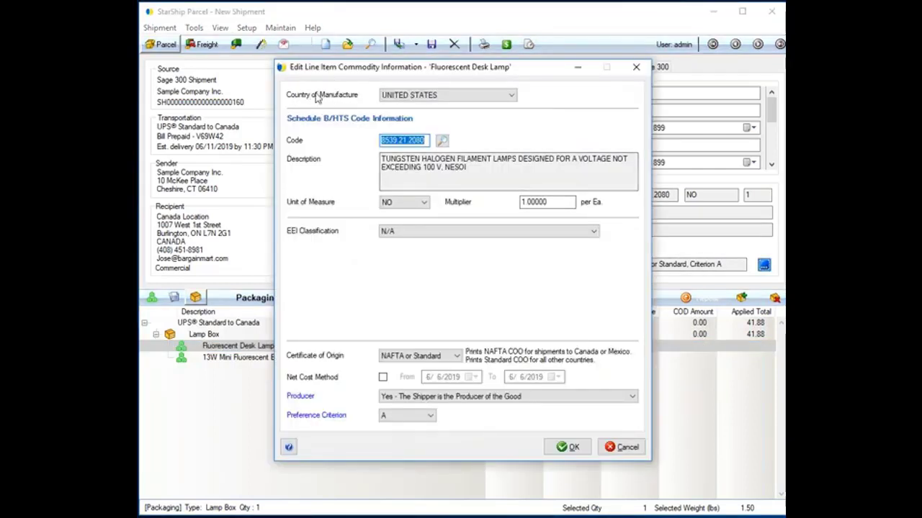
{"action": "left_click", "coordinate": [441, 141]}
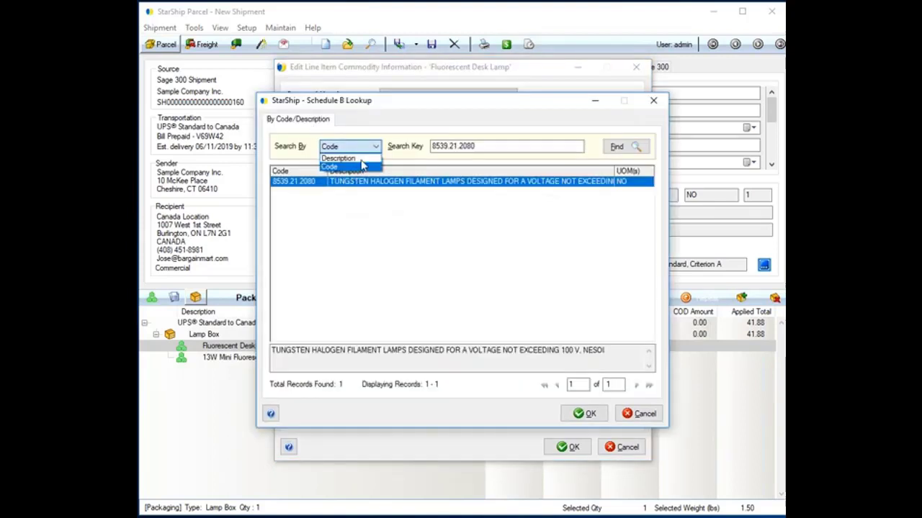
{"action": "left_click", "coordinate": [408, 128]}
{"action": "left_click", "coordinate": [638, 414]}
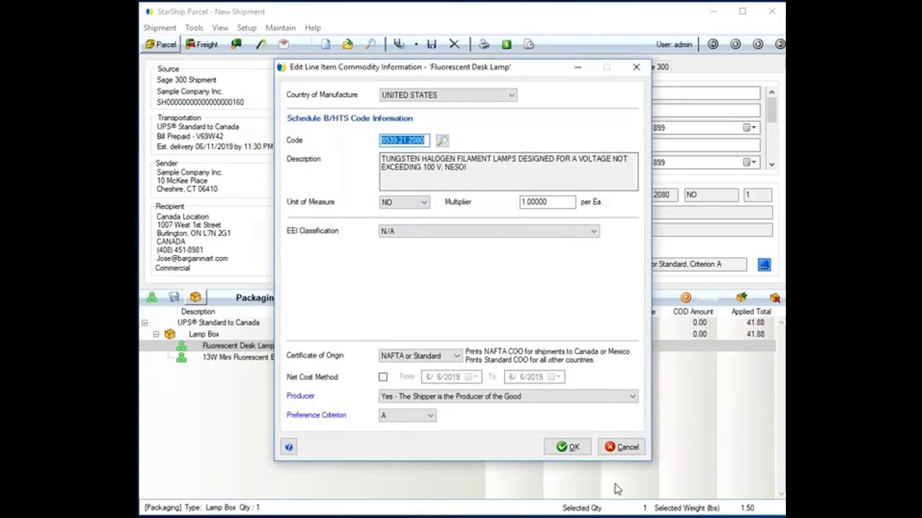
{"action": "left_click", "coordinate": [566, 447]}
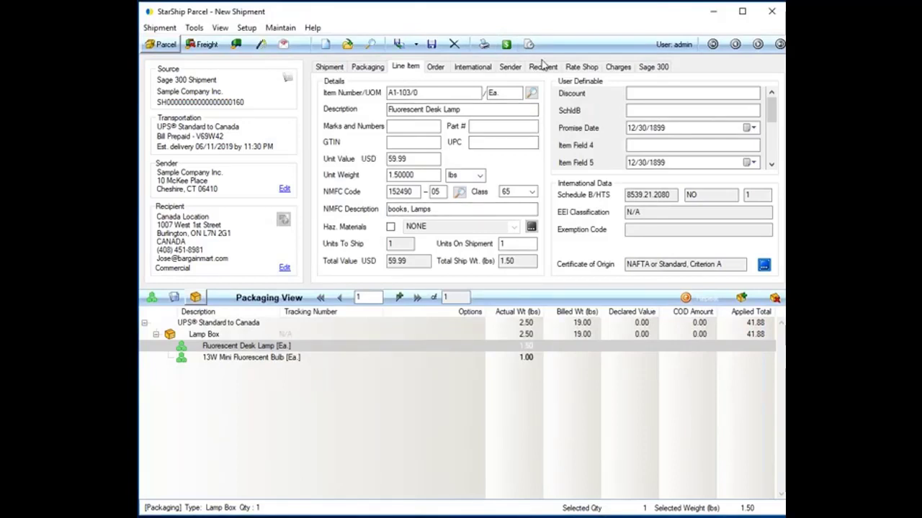
Compare the Parcel Carriers rate quotes sorted by carrier and service name, with contract charges and estimated delivery displayed
{"action": "left_click", "coordinate": [584, 68]}
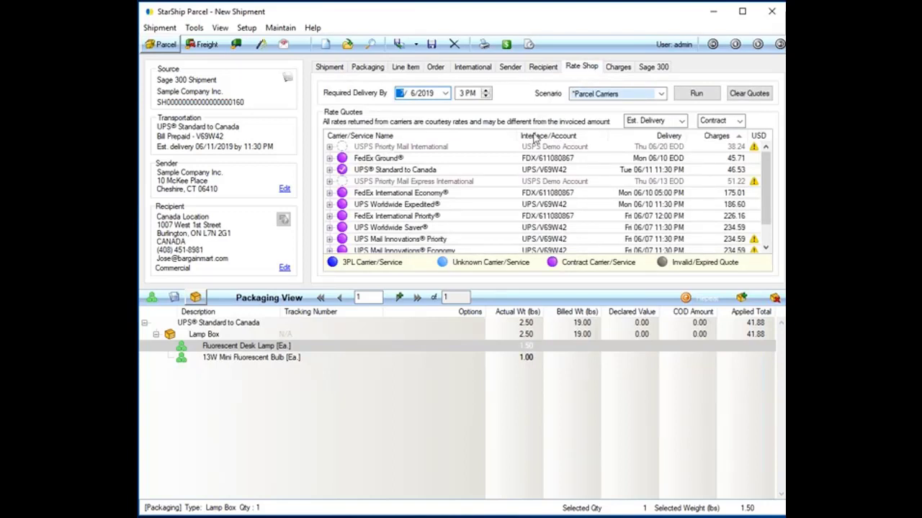
{"action": "left_click", "coordinate": [395, 137]}
{"action": "scroll", "coordinate": [454, 189], "scroll_direction": "up", "scroll_amount": 1}
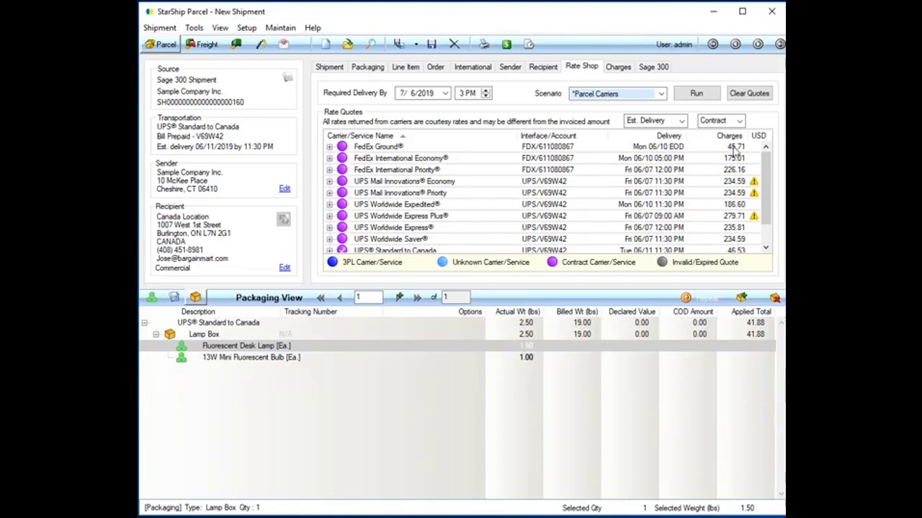
{"action": "left_click", "coordinate": [737, 122]}
{"action": "left_click", "coordinate": [731, 142]}
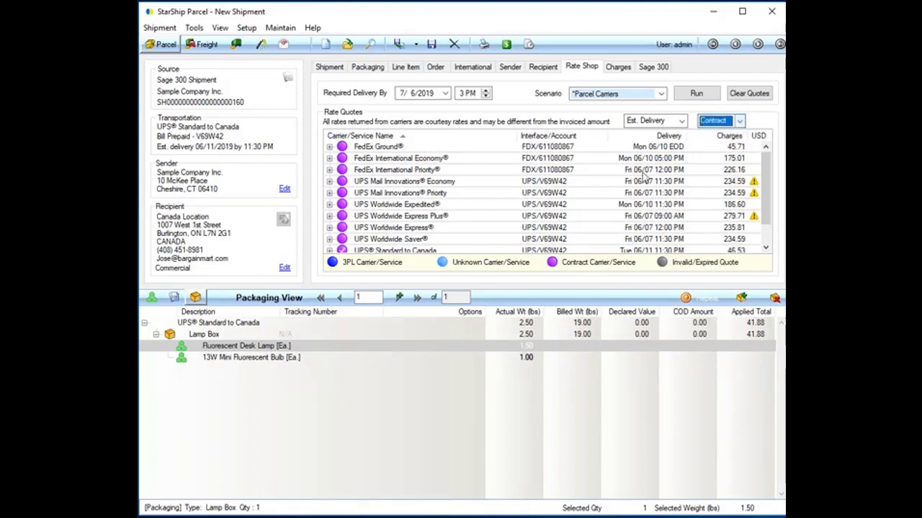
{"action": "left_click", "coordinate": [659, 121]}
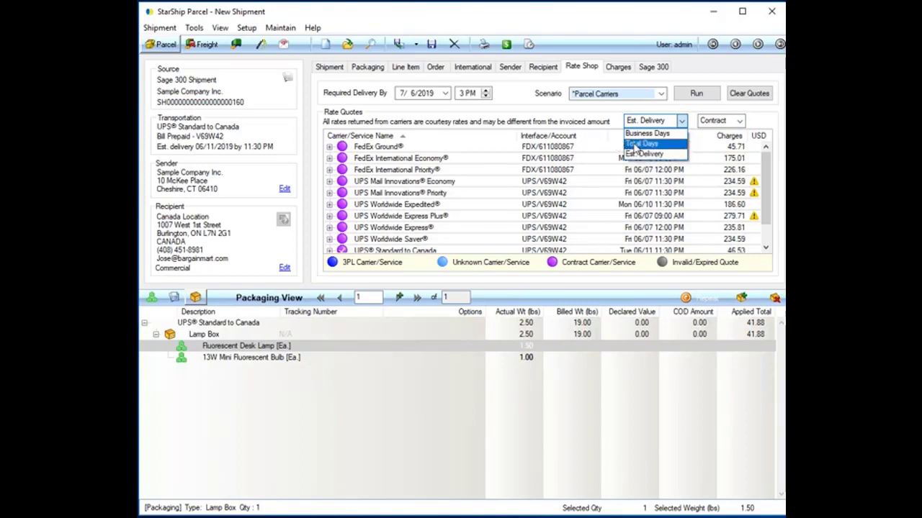
{"action": "left_click", "coordinate": [643, 154]}
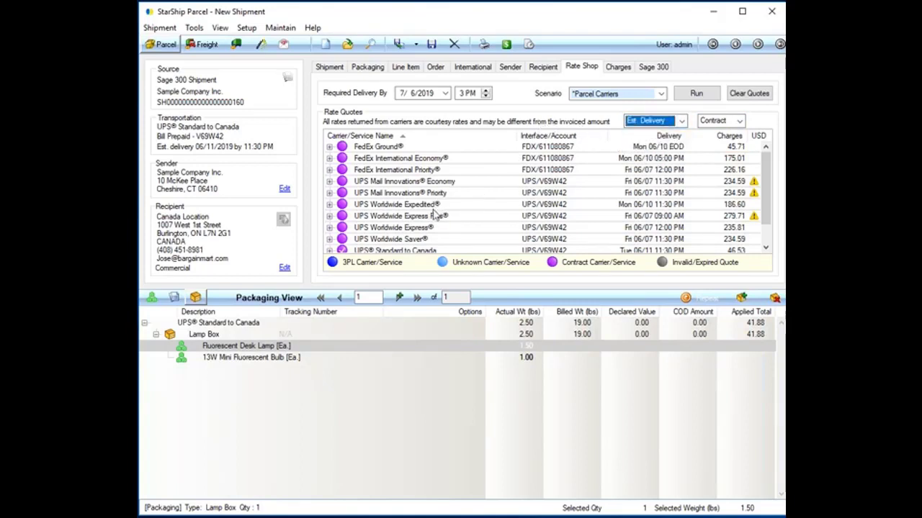
{"action": "left_click_drag", "start_coordinate": [768, 209], "coordinate": [768, 227]}
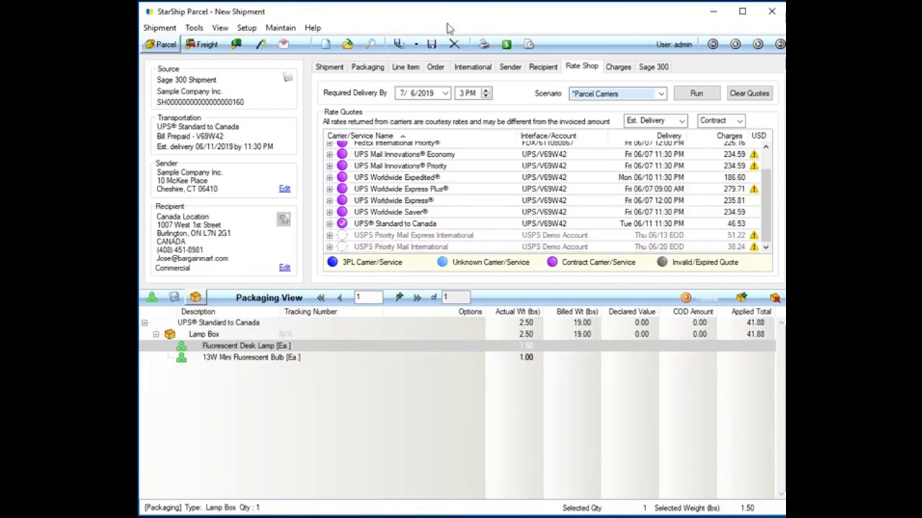
Open the charges breakdown for the Lamp Box package
{"action": "left_click", "coordinate": [603, 70]}
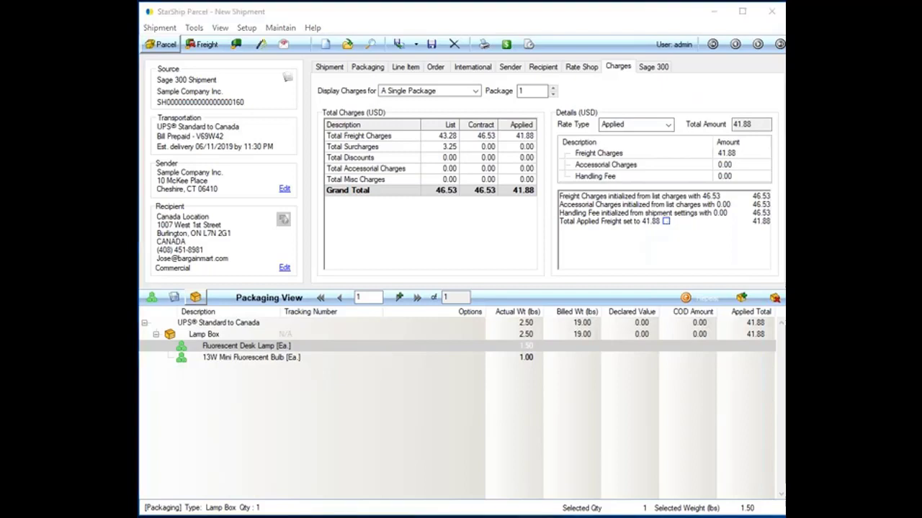
Examine the freight rule applied to the shipment's total applied amount, including its percentage decrease and customer condition
{"action": "left_click", "coordinate": [666, 222]}
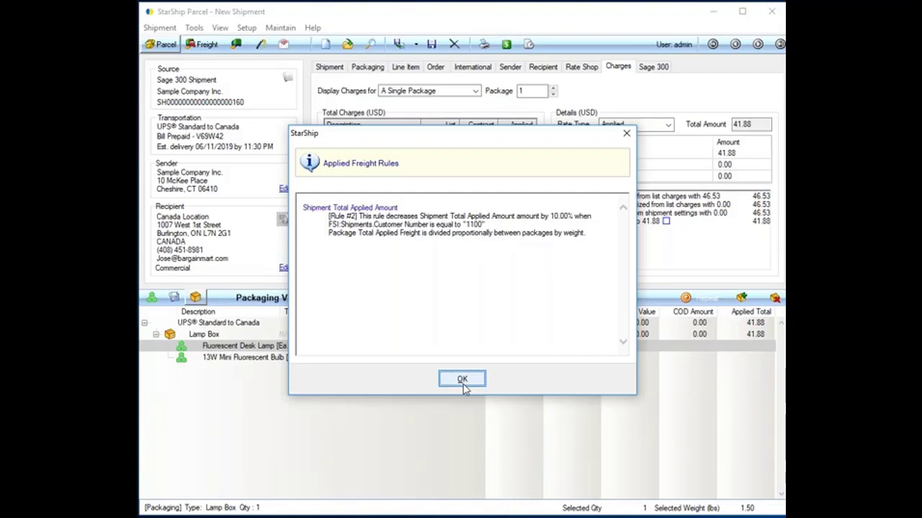
{"action": "left_click_drag", "start_coordinate": [550, 216], "coordinate": [589, 216]}
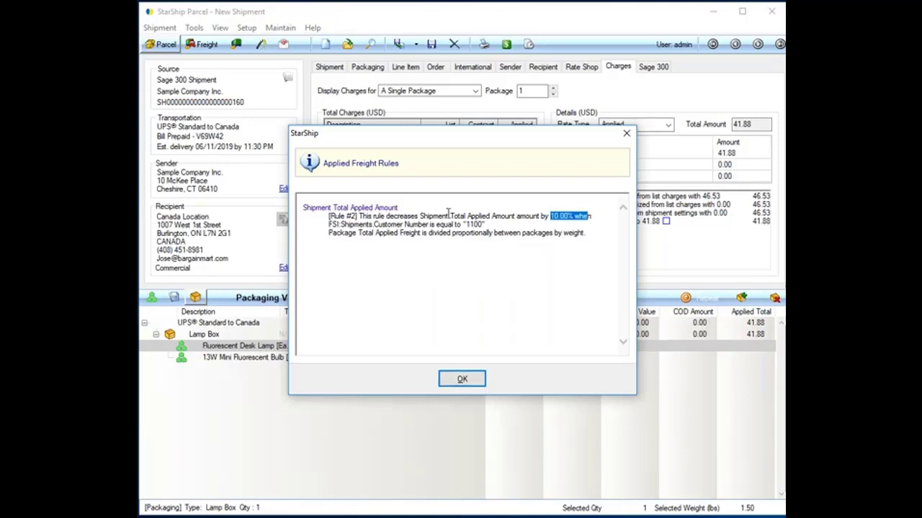
{"action": "left_click_drag", "start_coordinate": [484, 225], "coordinate": [409, 208]}
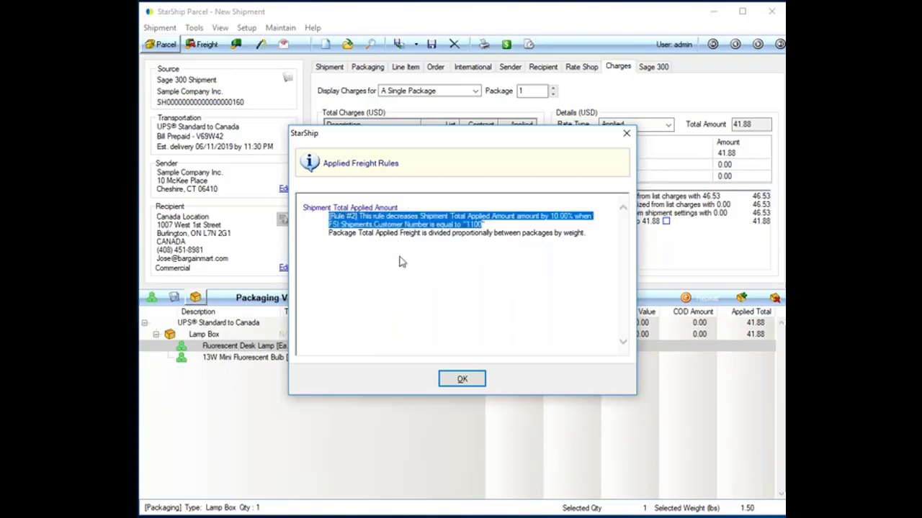
{"action": "left_click", "coordinate": [412, 273]}
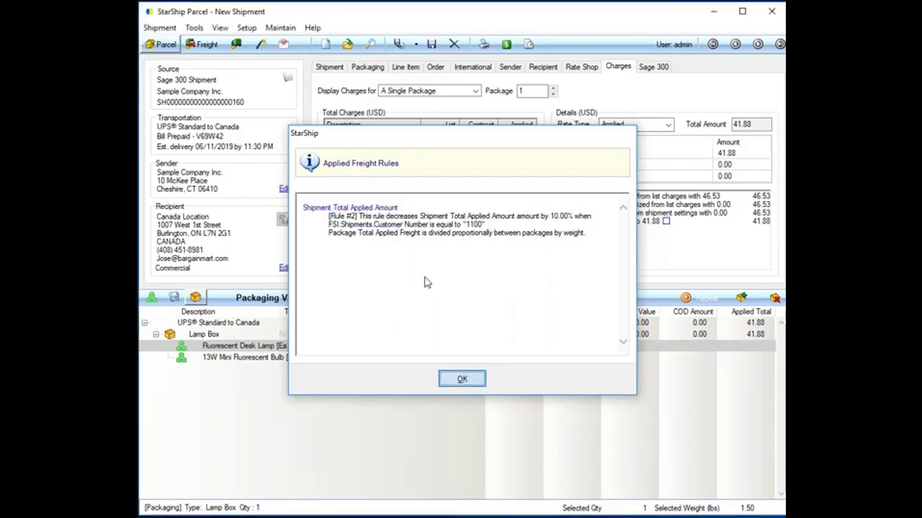
{"action": "left_click", "coordinate": [463, 380]}
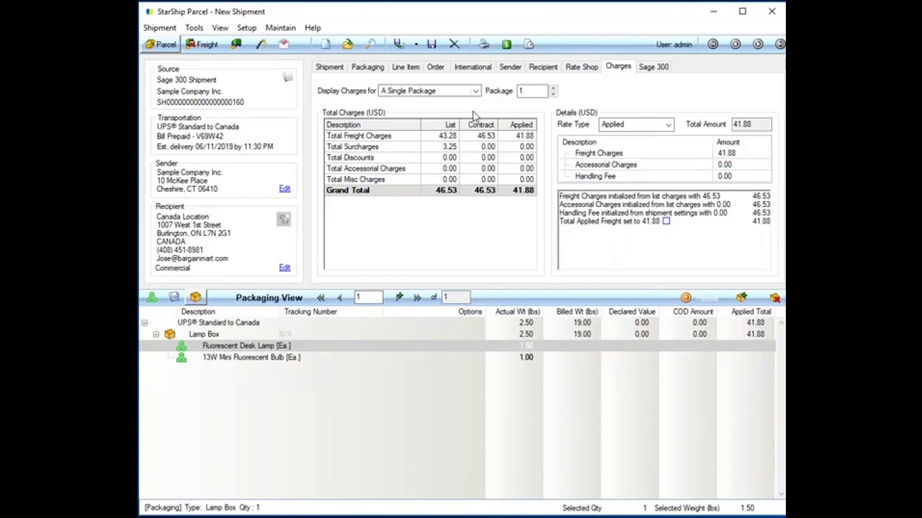
Save the shipment and reopen the open Canada Location shipment for editing
{"action": "left_click", "coordinate": [432, 46]}
{"action": "left_click", "coordinate": [348, 45]}
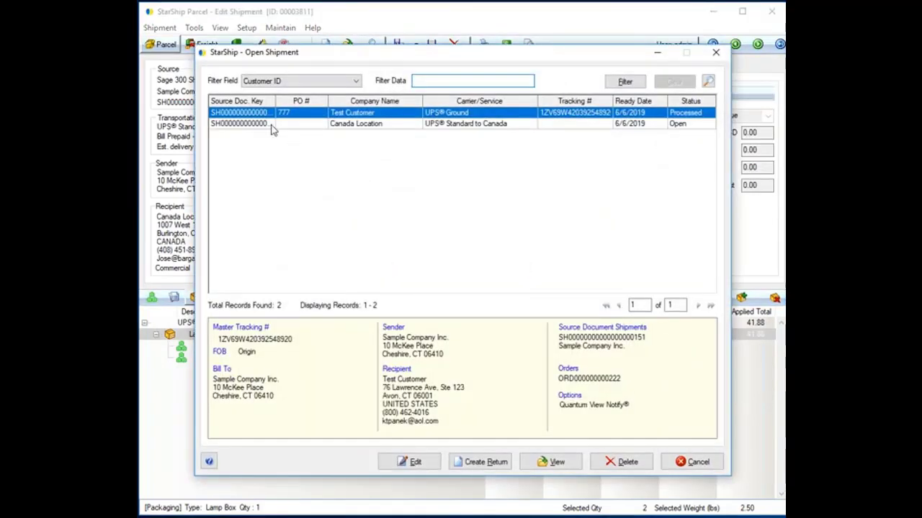
{"action": "left_click", "coordinate": [366, 123]}
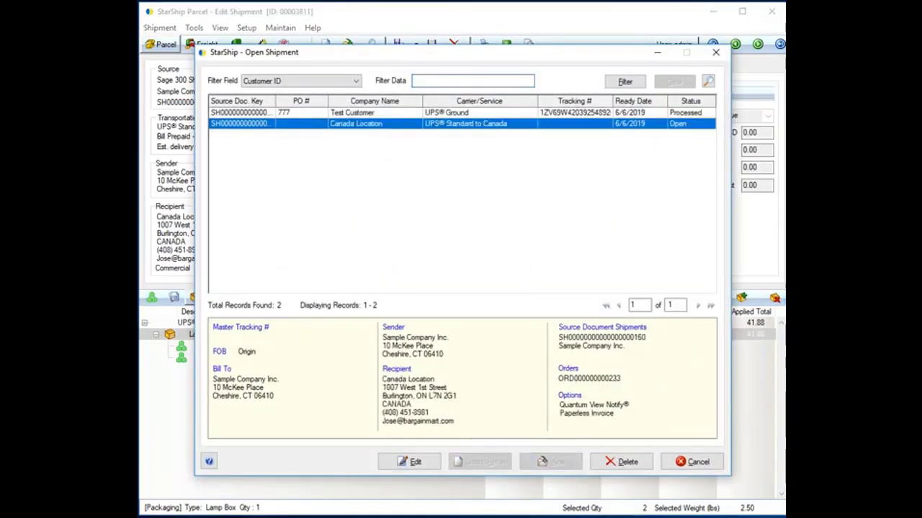
{"action": "left_click", "coordinate": [411, 462]}
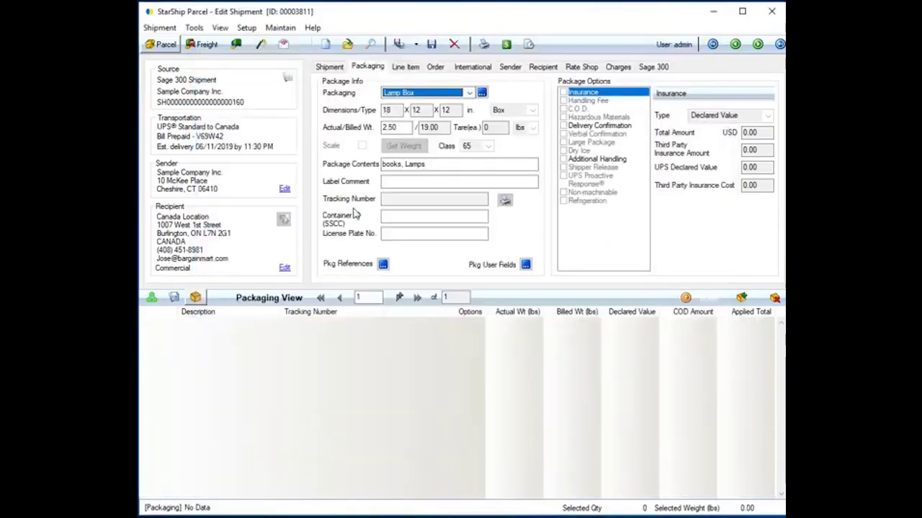
Process the Canada Location shipment and enlarge the preview of its UPS label with packing list
{"action": "left_click", "coordinate": [431, 45]}
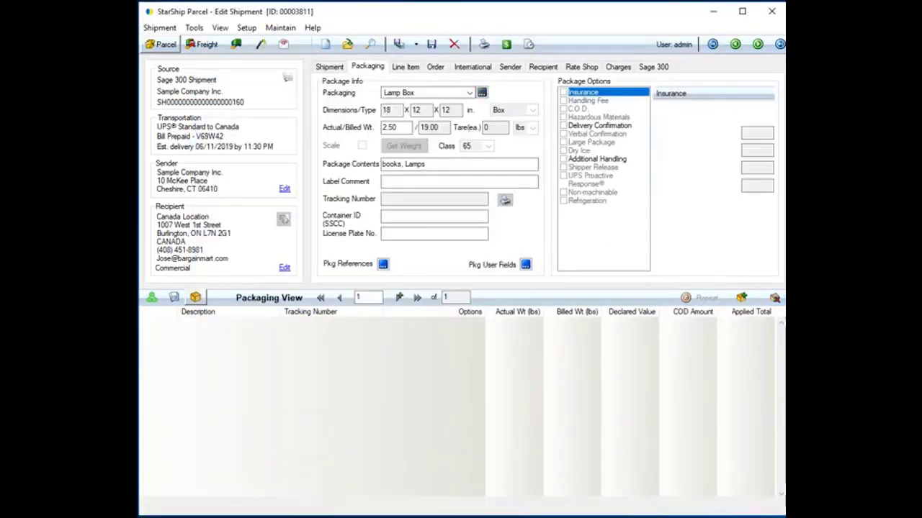
{"action": "left_click", "coordinate": [399, 44]}
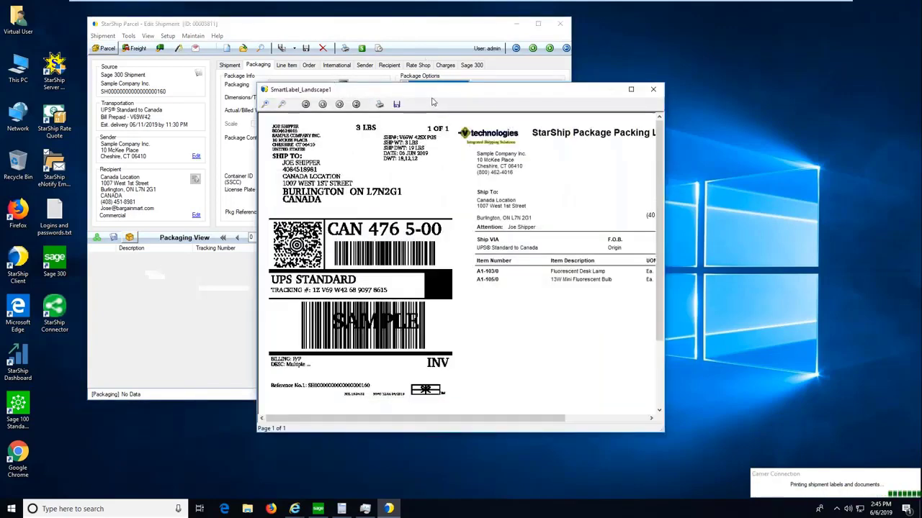
{"action": "left_click_drag", "start_coordinate": [423, 96], "coordinate": [277, 49]}
{"action": "left_click_drag", "start_coordinate": [510, 389], "coordinate": [686, 476]}
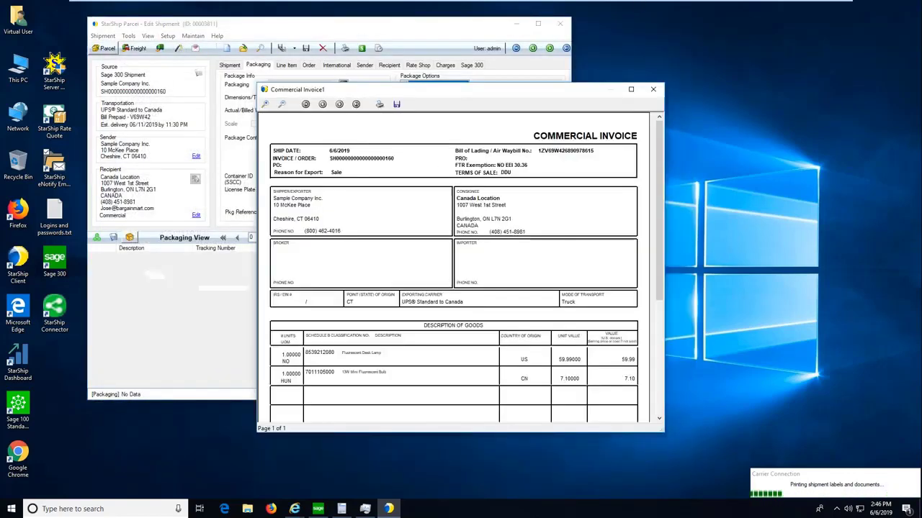
Enlarge the commercial invoice preview, review it down to the shipper's signature, and close it
{"action": "left_click_drag", "start_coordinate": [468, 91], "coordinate": [270, 20]}
{"action": "left_click_drag", "start_coordinate": [481, 360], "coordinate": [491, 498]}
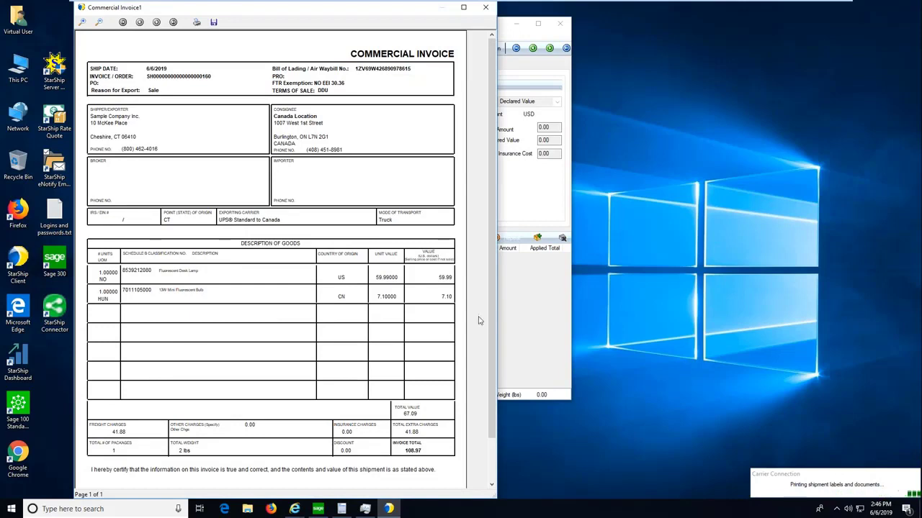
{"action": "scroll", "coordinate": [493, 370], "scroll_direction": "down", "scroll_amount": 2}
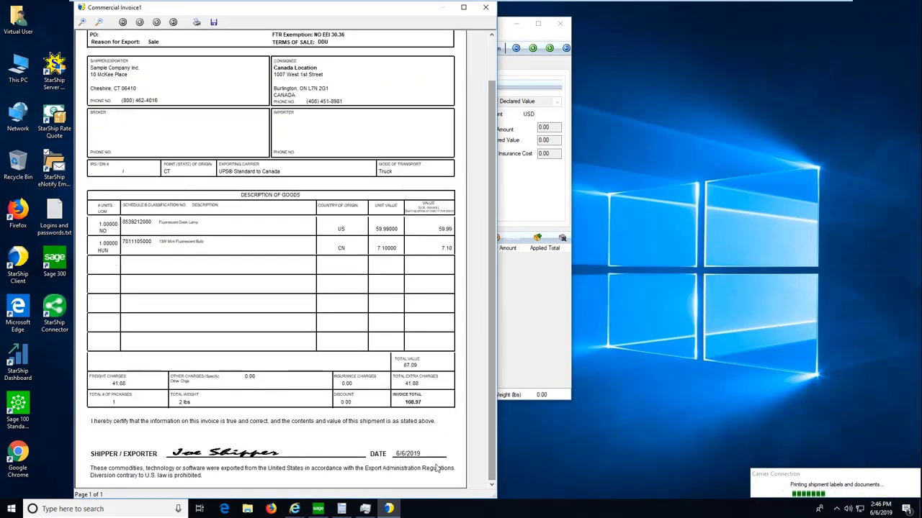
{"action": "left_click", "coordinate": [483, 6]}
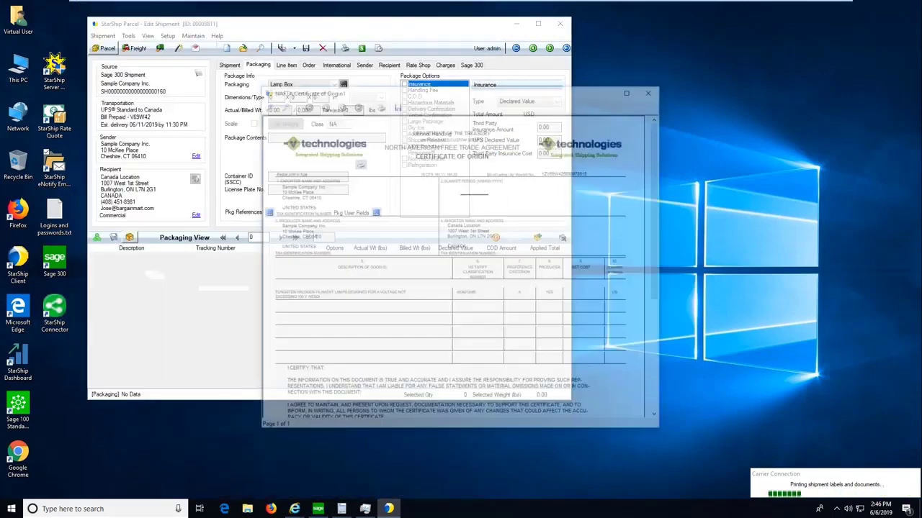
Enlarge the NAFTA Certificate of Origin preview, review its goods and signature sections, and close it
{"action": "left_click_drag", "start_coordinate": [378, 89], "coordinate": [169, 12]}
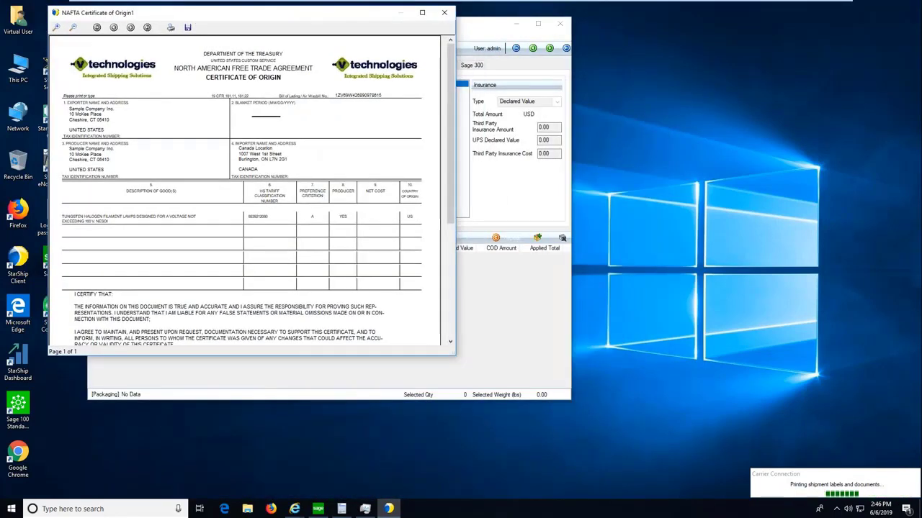
{"action": "left_click_drag", "start_coordinate": [452, 352], "coordinate": [490, 496]}
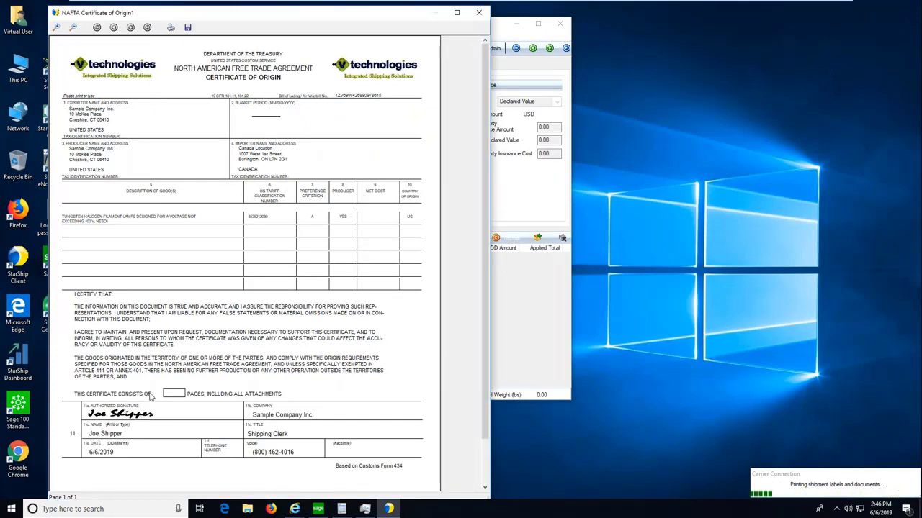
{"action": "left_click", "coordinate": [479, 12]}
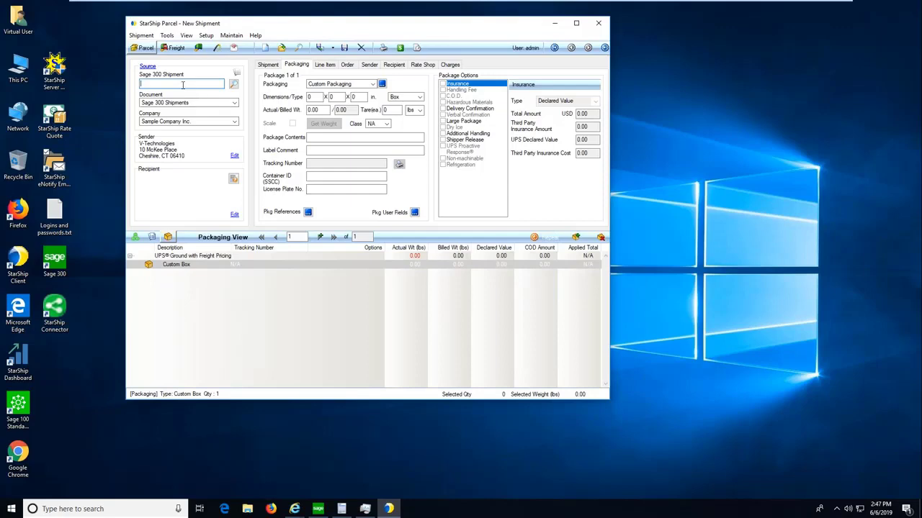
Switch to the Sage 300 O/E Shipment Entry and examine the item tracking numbers and the taxable freight line
{"action": "left_click", "coordinate": [555, 23]}
{"action": "left_click", "coordinate": [318, 506]}
{"action": "left_click", "coordinate": [343, 510]}
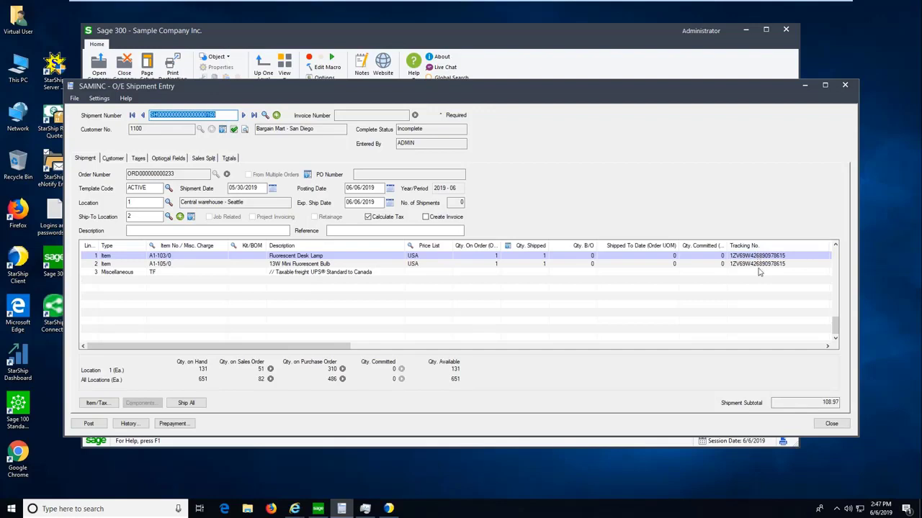
{"action": "left_click", "coordinate": [134, 273]}
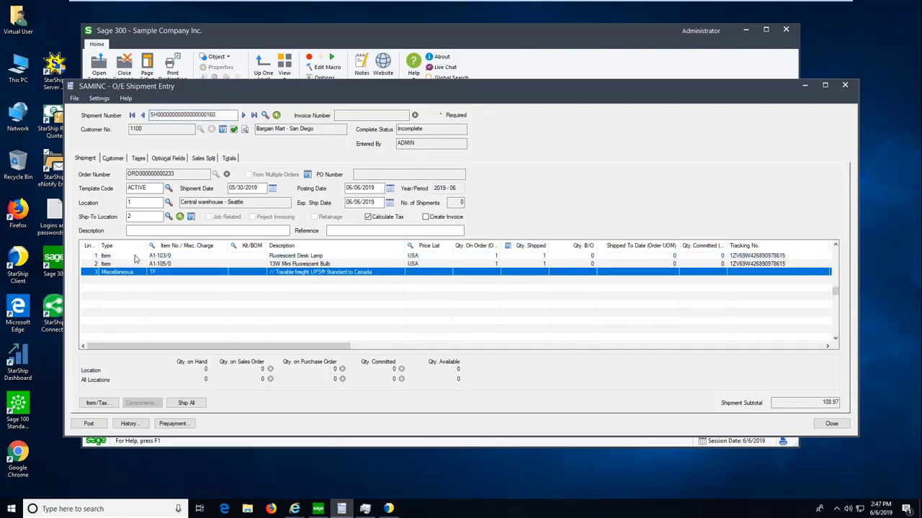
Review the Sage 300 shipment's customer-level tracking number and its totals with the shipping comment
{"action": "left_click", "coordinate": [115, 160]}
{"action": "key", "text": "Tab"}
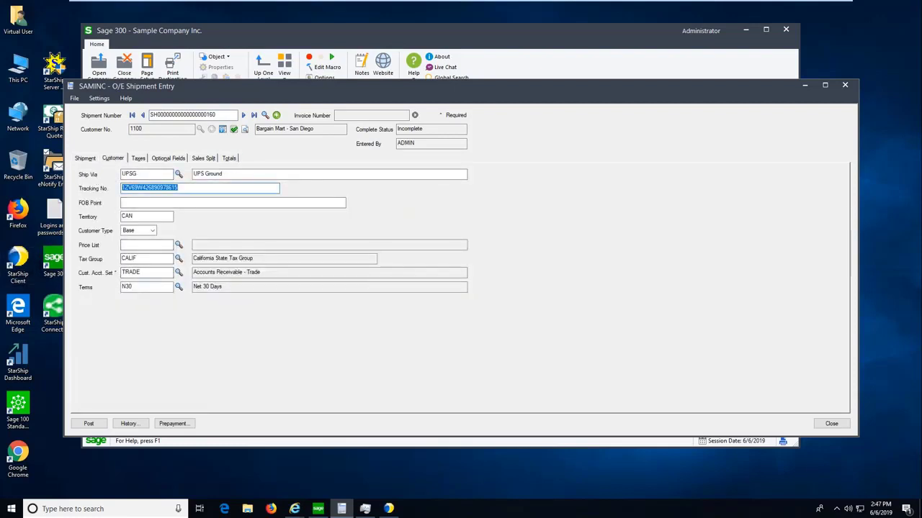
{"action": "left_click", "coordinate": [228, 160]}
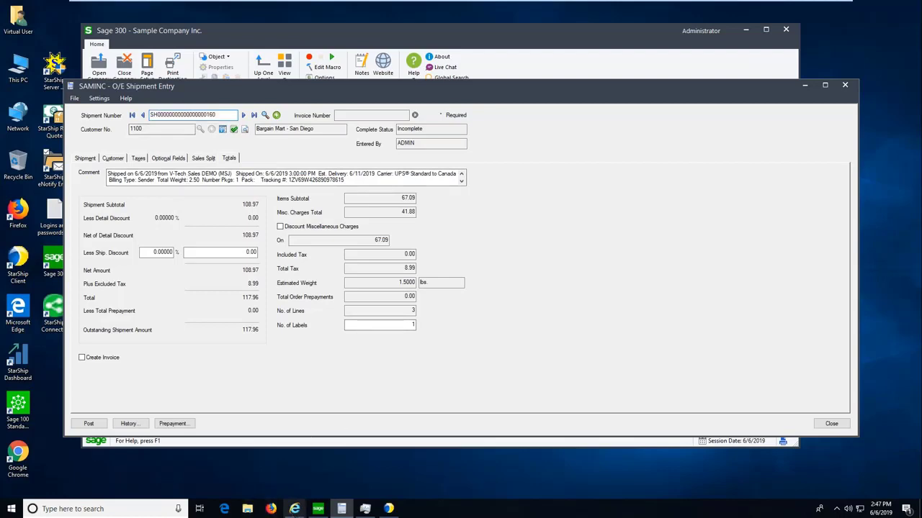
Switch to the eNotify Email Viewer in Internet Explorer and request its pending emails
{"action": "left_click", "coordinate": [295, 509]}
{"action": "left_click", "coordinate": [352, 436]}
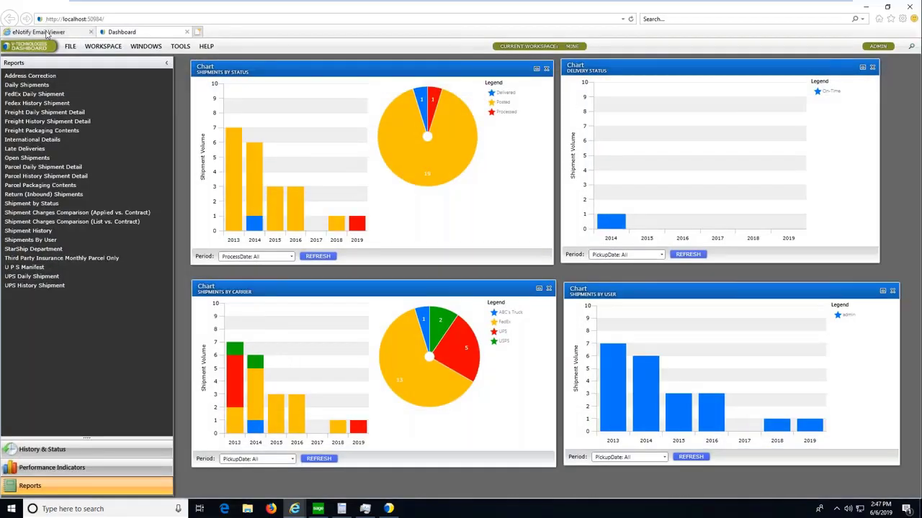
{"action": "left_click", "coordinate": [47, 32]}
{"action": "left_click", "coordinate": [33, 93]}
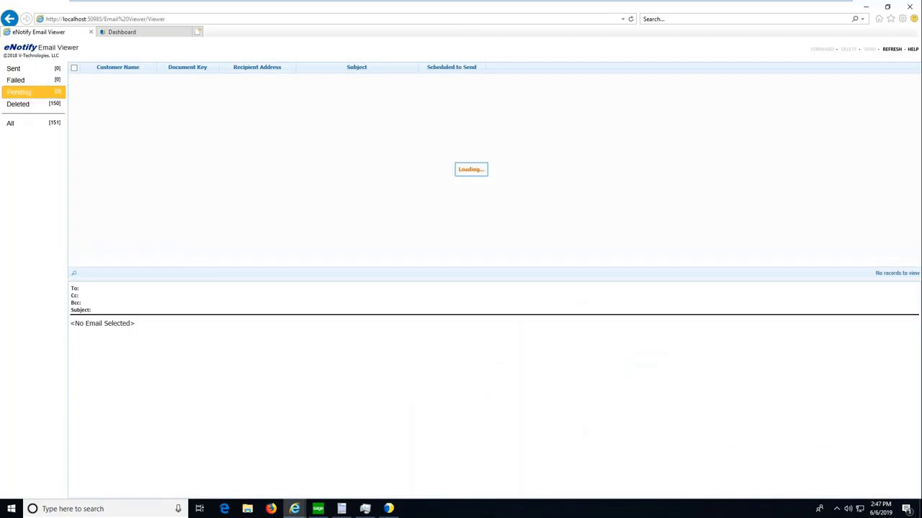
Log on to the eNotify Email Viewer as admin with the saved account password and view the pending Canada Location ship notification
{"action": "left_click", "coordinate": [48, 109]}
{"action": "type", "text": "ad"}
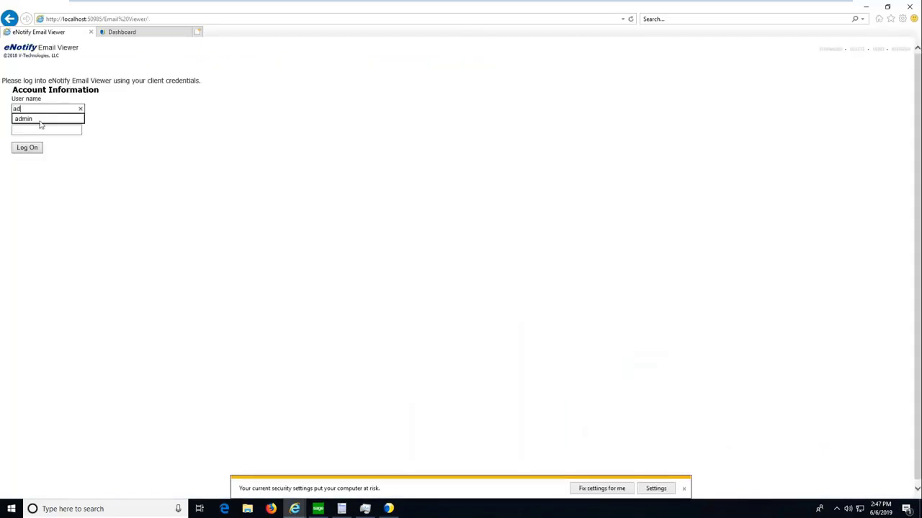
{"action": "key", "text": "Return"}
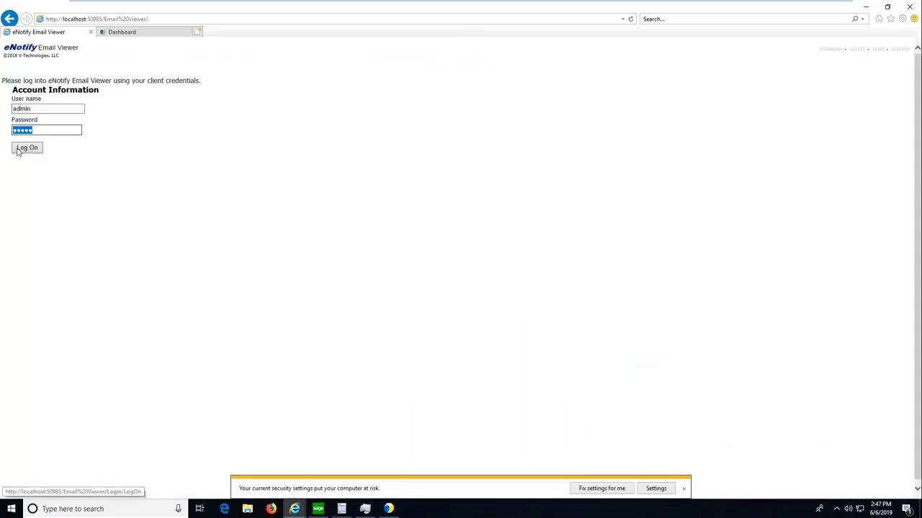
{"action": "left_click", "coordinate": [26, 149]}
{"action": "left_click", "coordinate": [56, 95]}
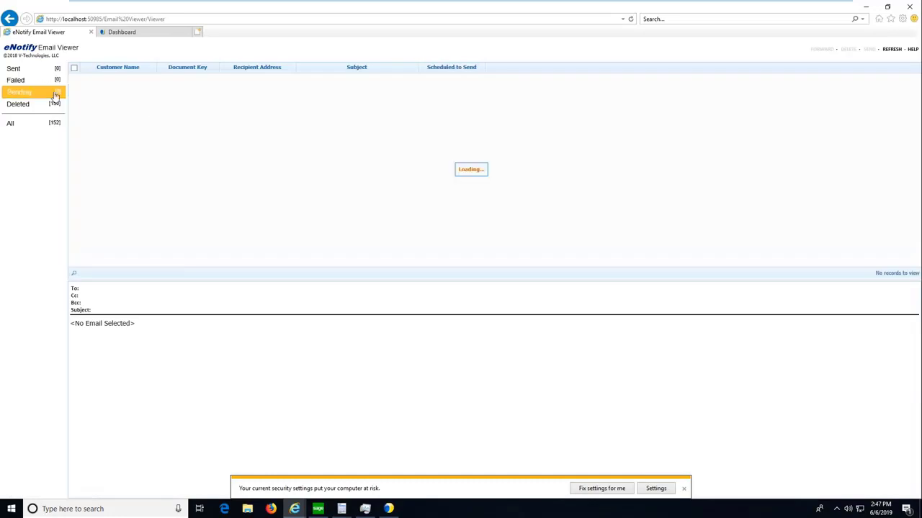
{"action": "left_click", "coordinate": [684, 489]}
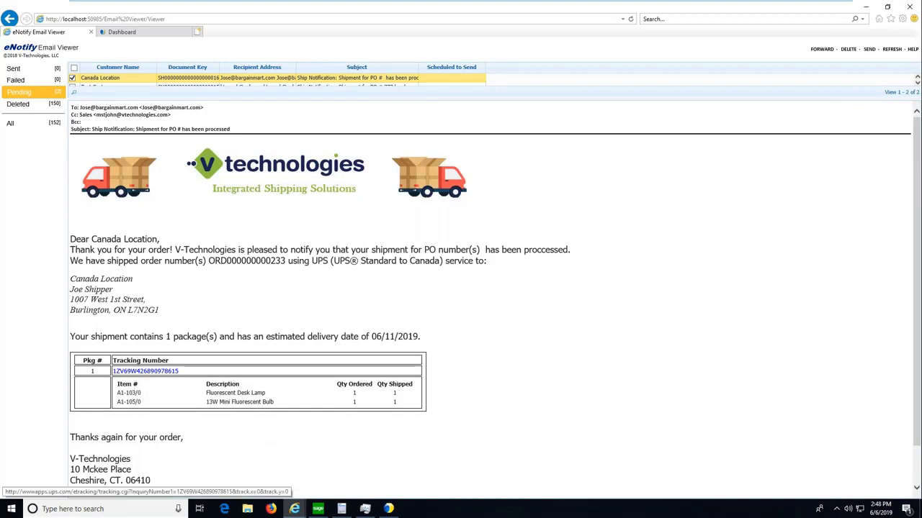
Switch to the StarShip Dashboard, list the processed shipments from the status chart, and open the Canada Location shipment's details
{"action": "left_click", "coordinate": [122, 32]}
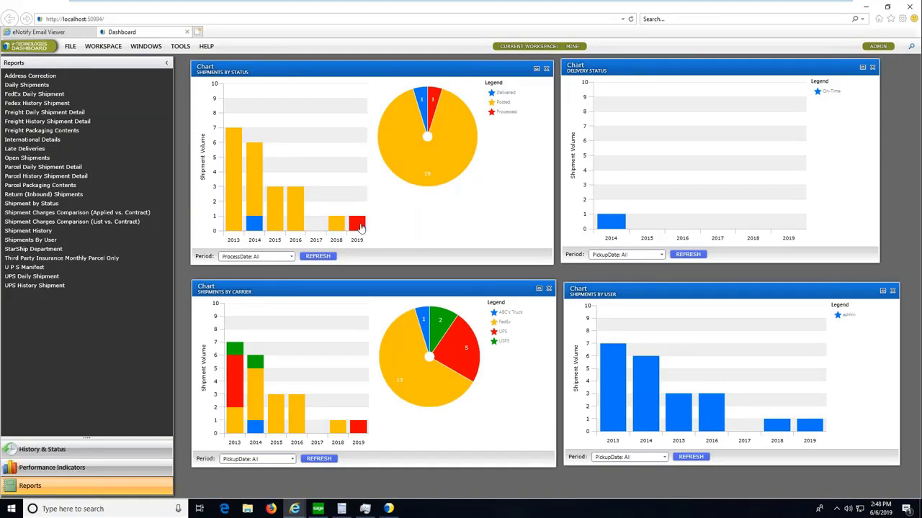
{"action": "left_click", "coordinate": [255, 223]}
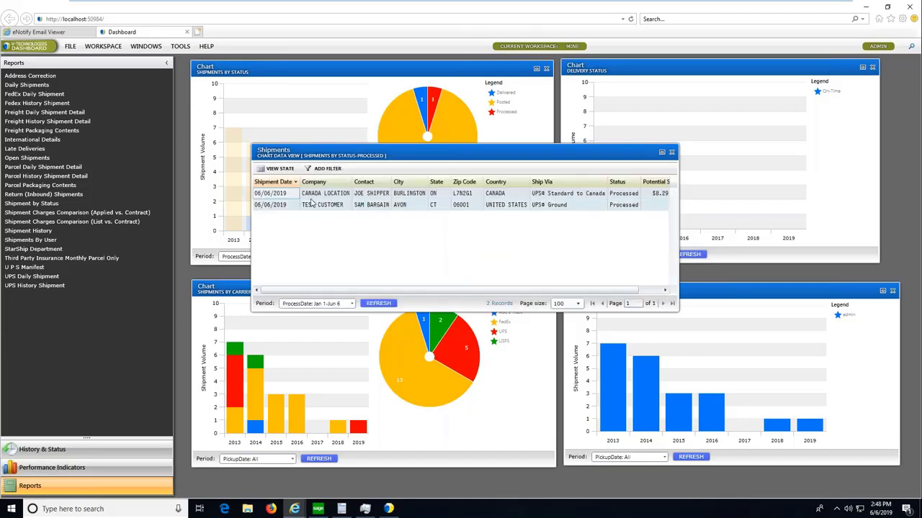
{"action": "double_click", "coordinate": [318, 198]}
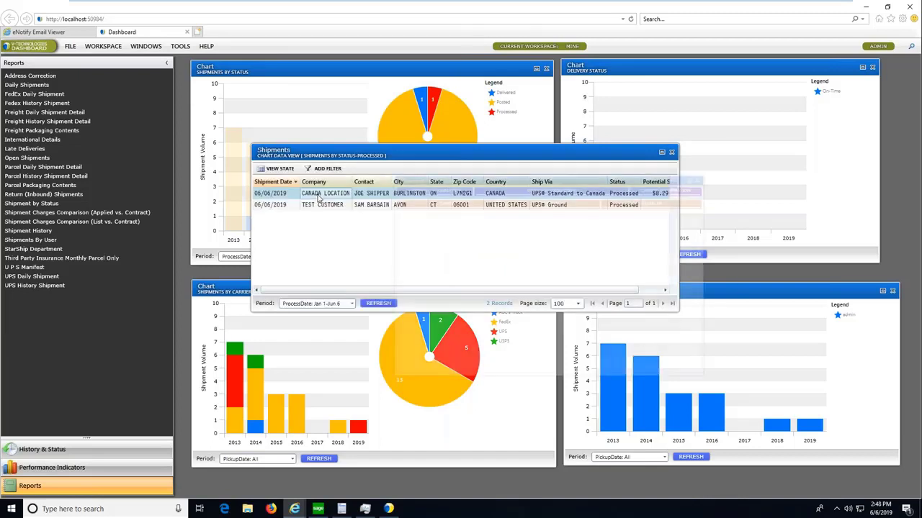